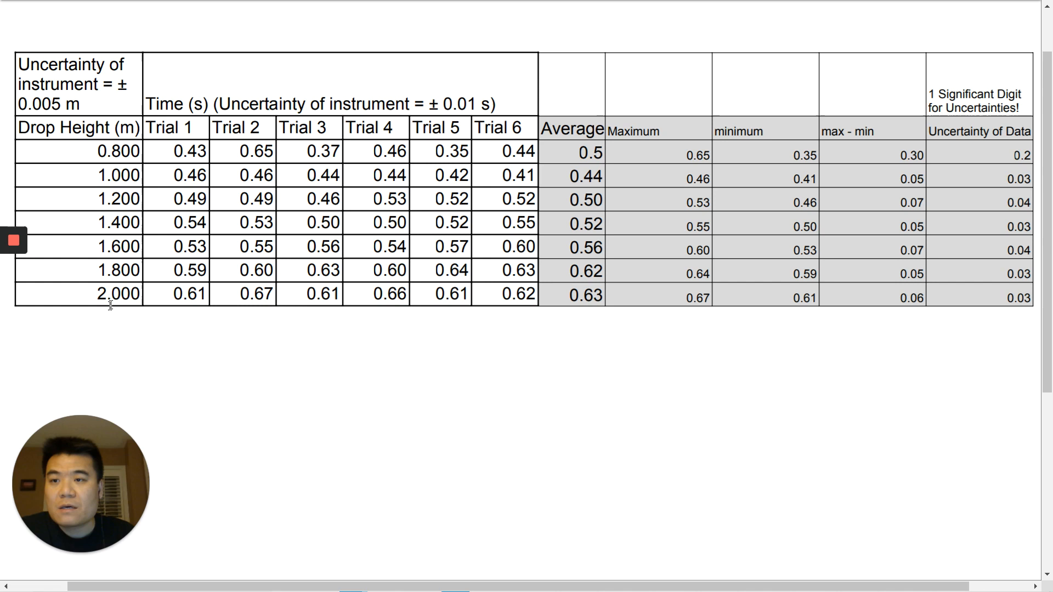
{"action": "left_click", "coordinate": [99, 150]}
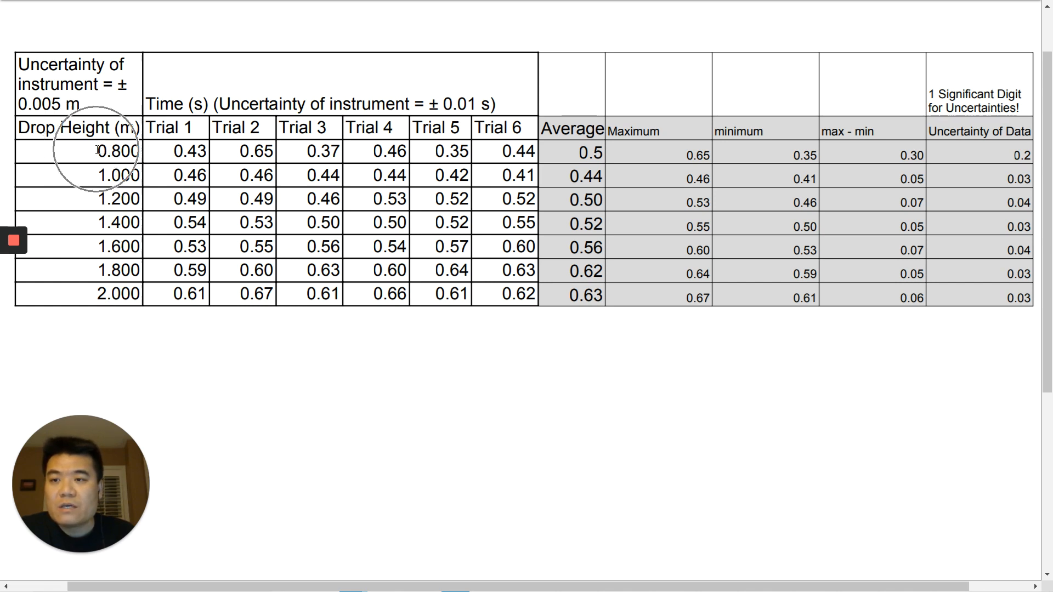
{"action": "left_click", "coordinate": [104, 151]}
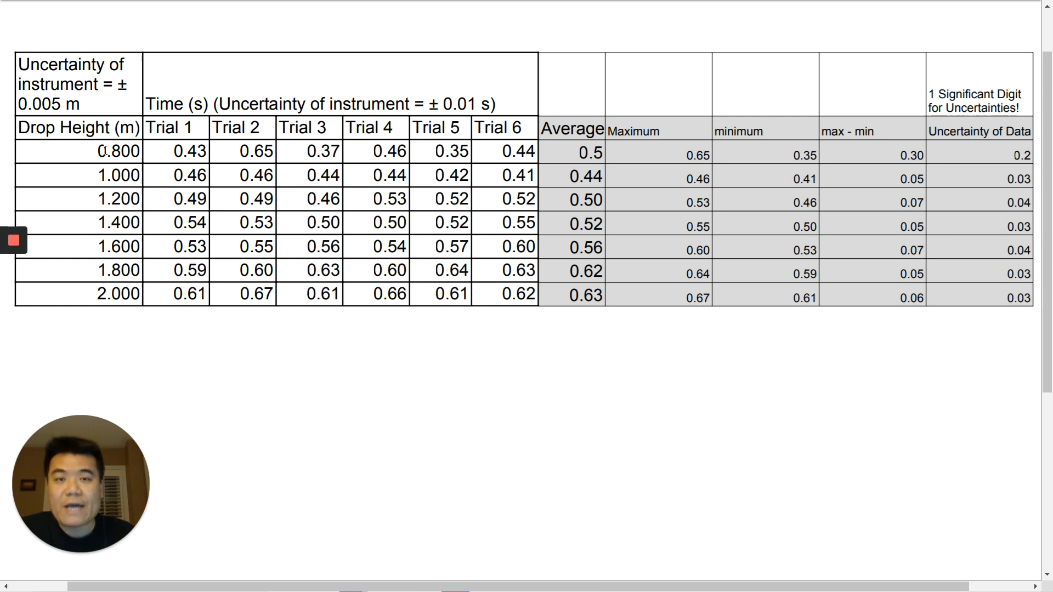
{"action": "left_click", "coordinate": [104, 150]}
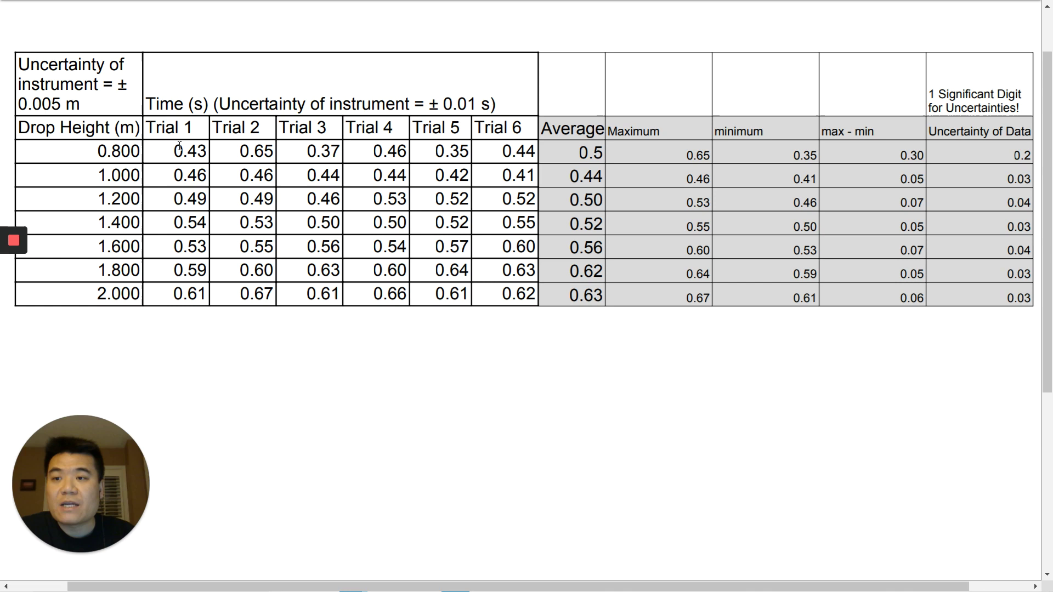
{"action": "left_click", "coordinate": [125, 152]}
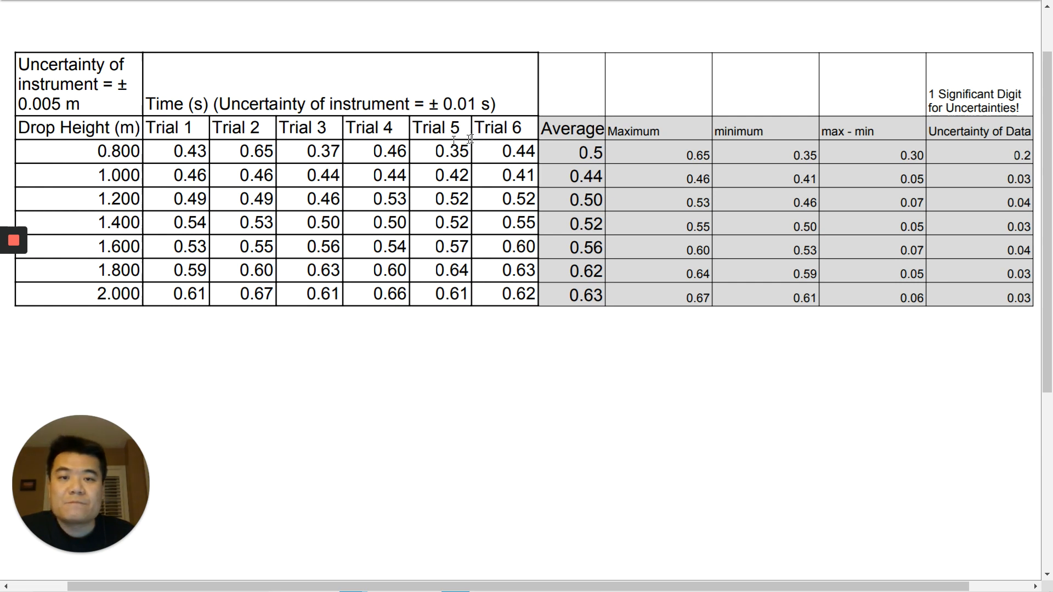
{"action": "left_click", "coordinate": [603, 153]}
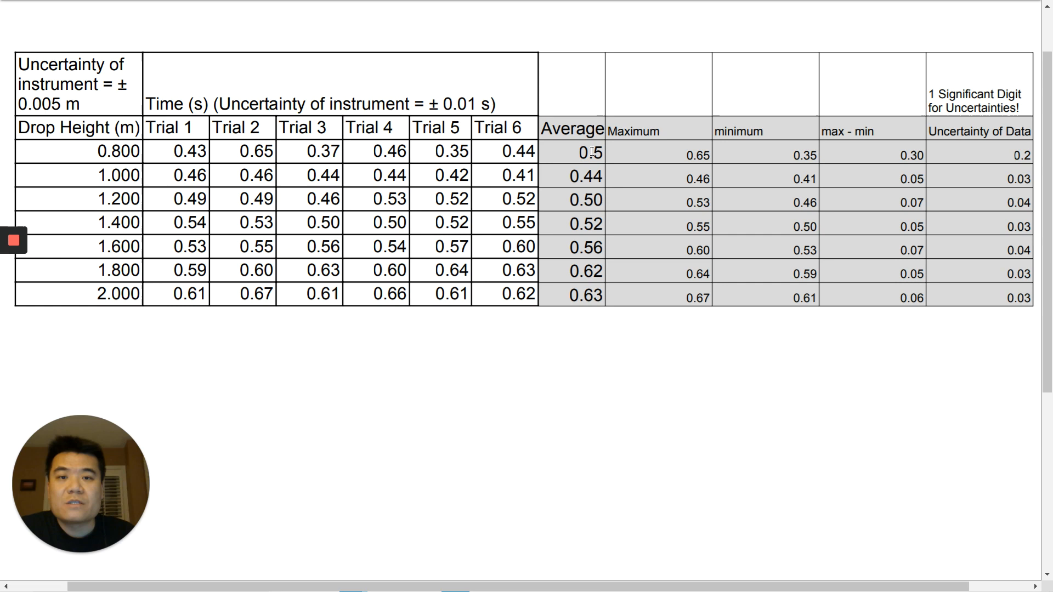
{"action": "left_click", "coordinate": [589, 152]}
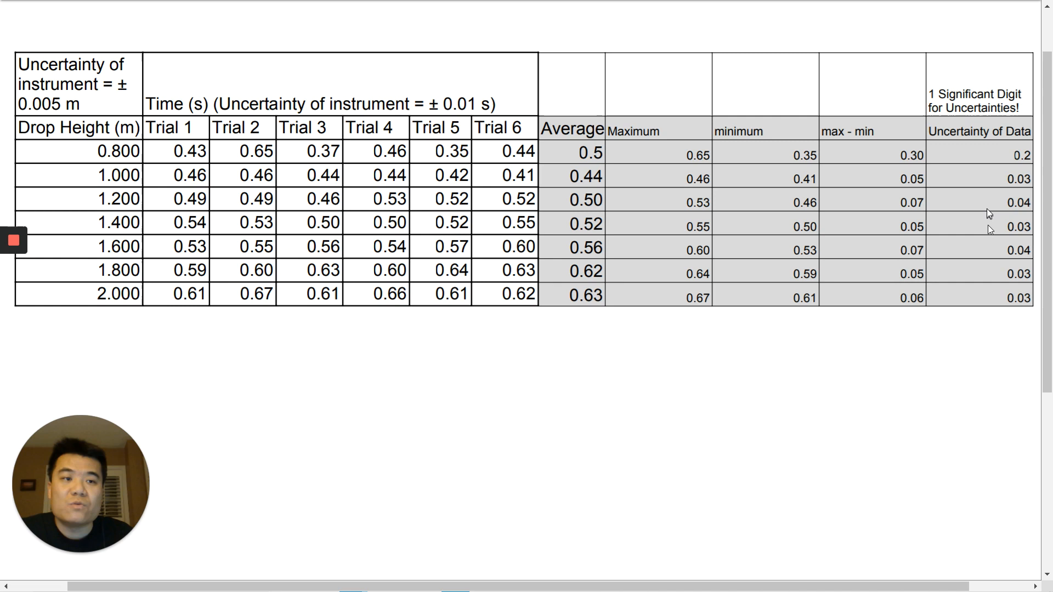
{"action": "left_click", "coordinate": [994, 159]}
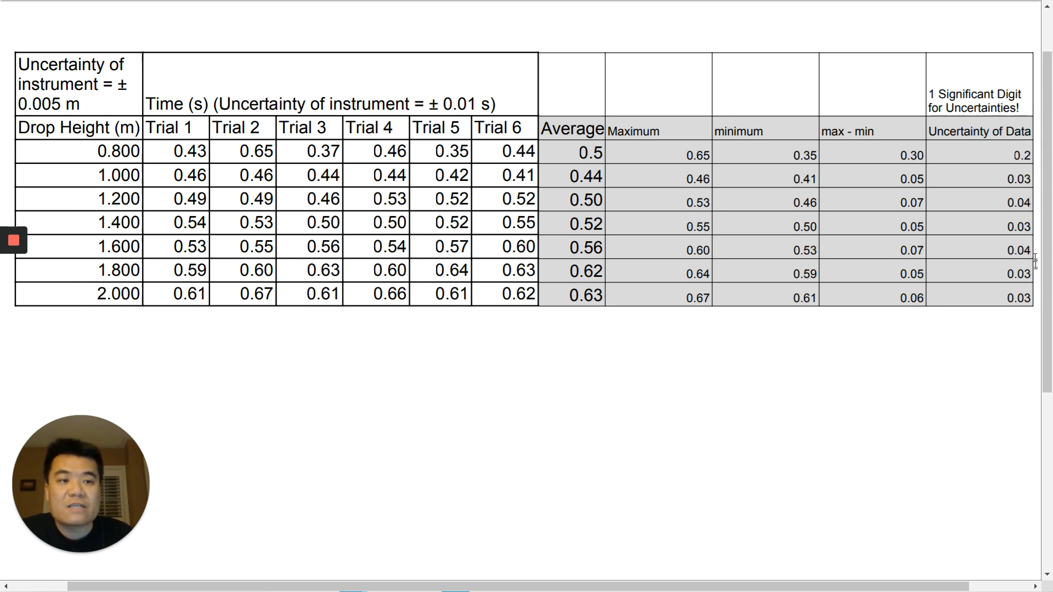
{"action": "left_click", "coordinate": [1028, 302]}
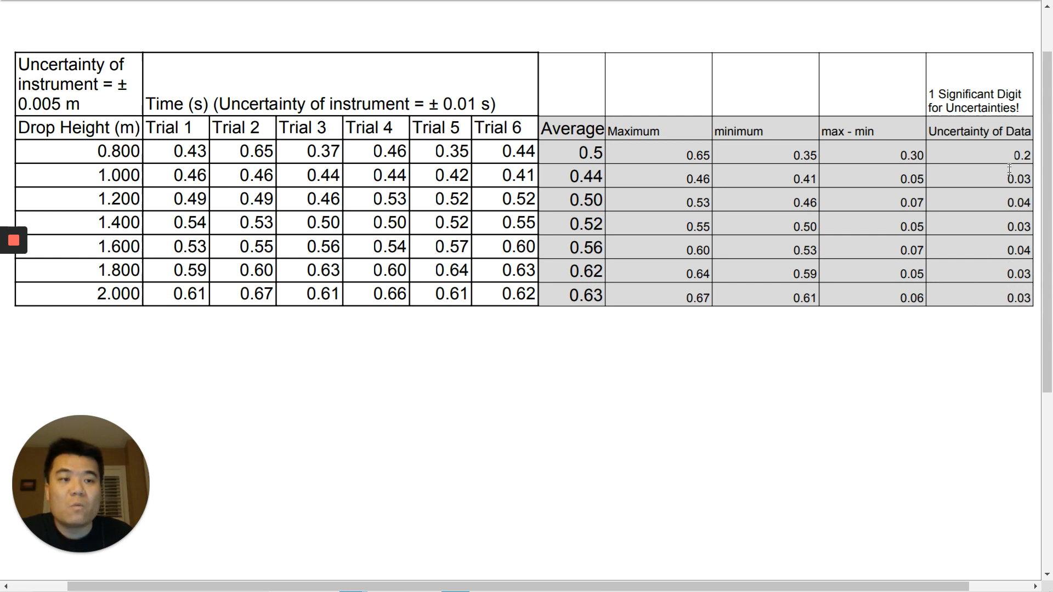
{"action": "left_click", "coordinate": [1014, 185]}
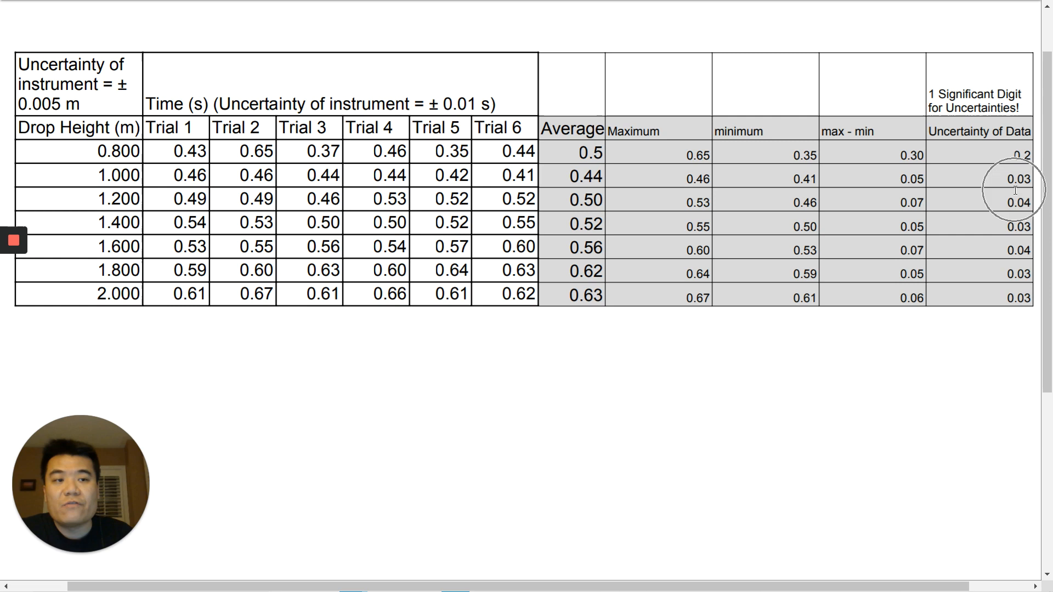
{"action": "left_click", "coordinate": [1014, 221]}
{"action": "left_click", "coordinate": [1020, 288]}
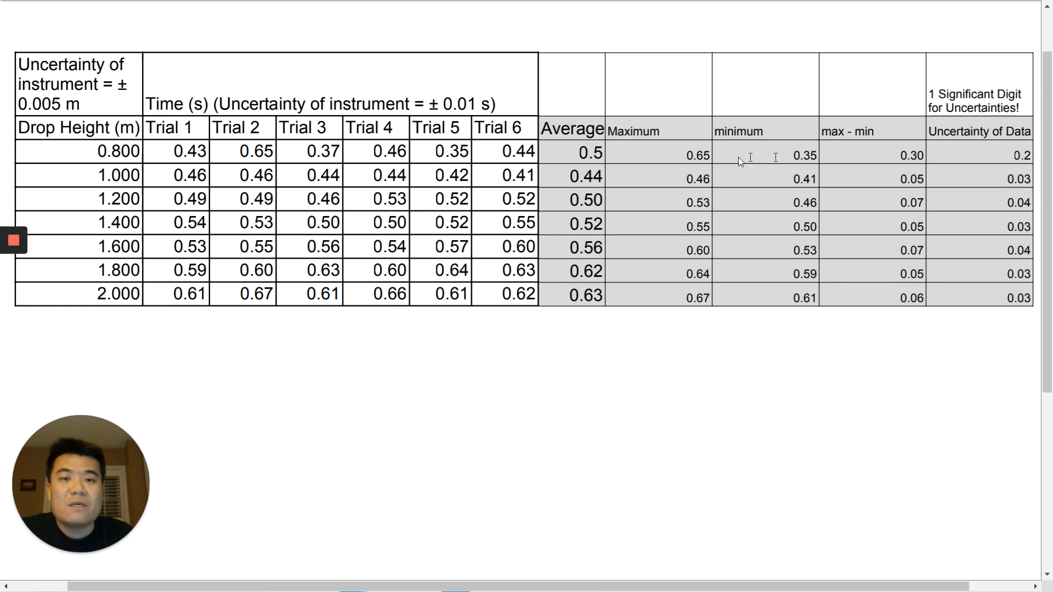
{"action": "left_click", "coordinate": [581, 152]}
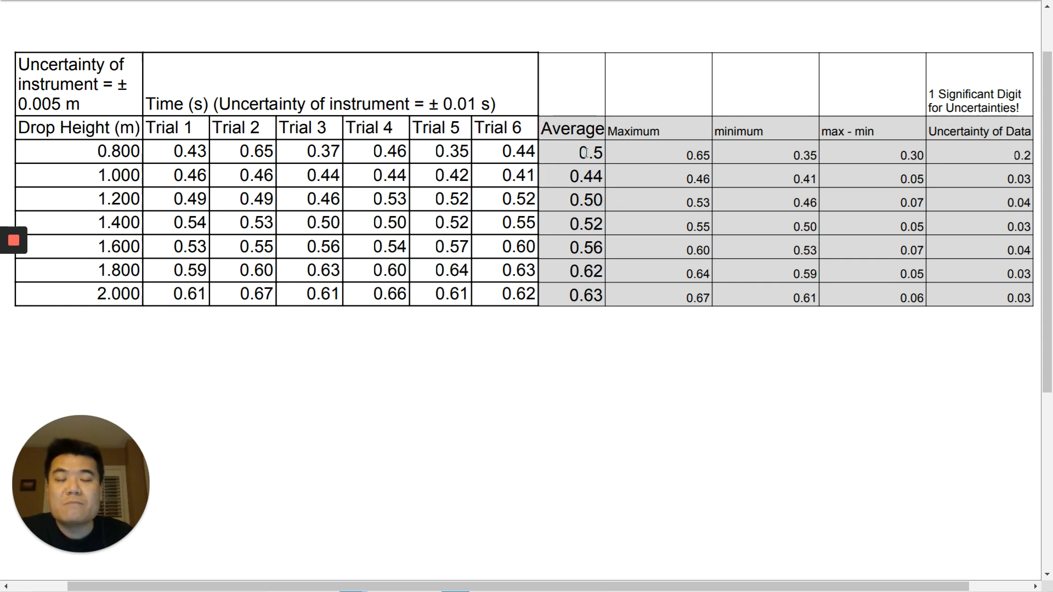
{"action": "left_click", "coordinate": [582, 153]}
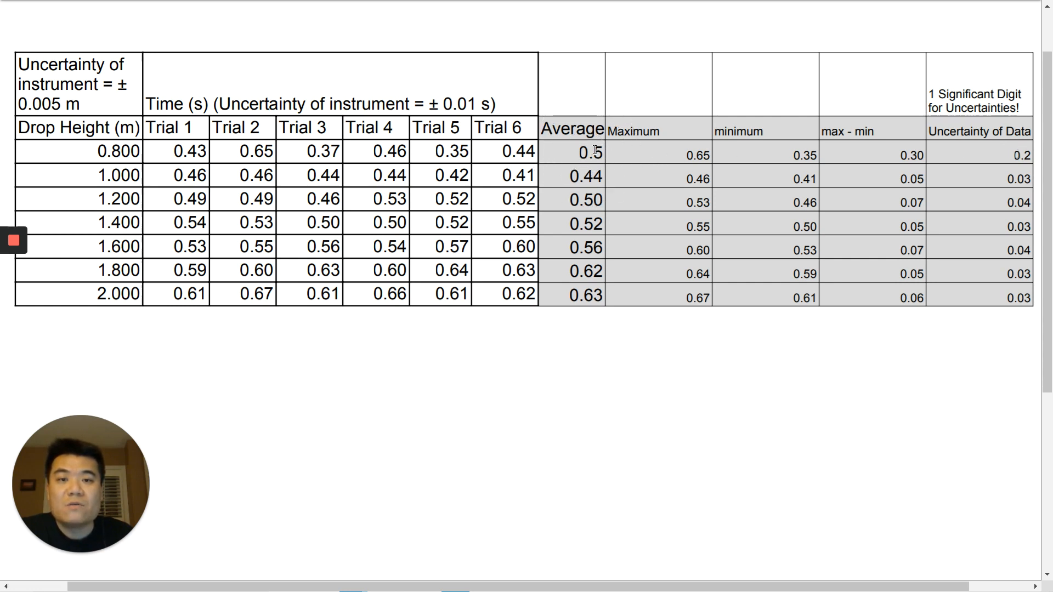
{"action": "left_click", "coordinate": [1012, 153]}
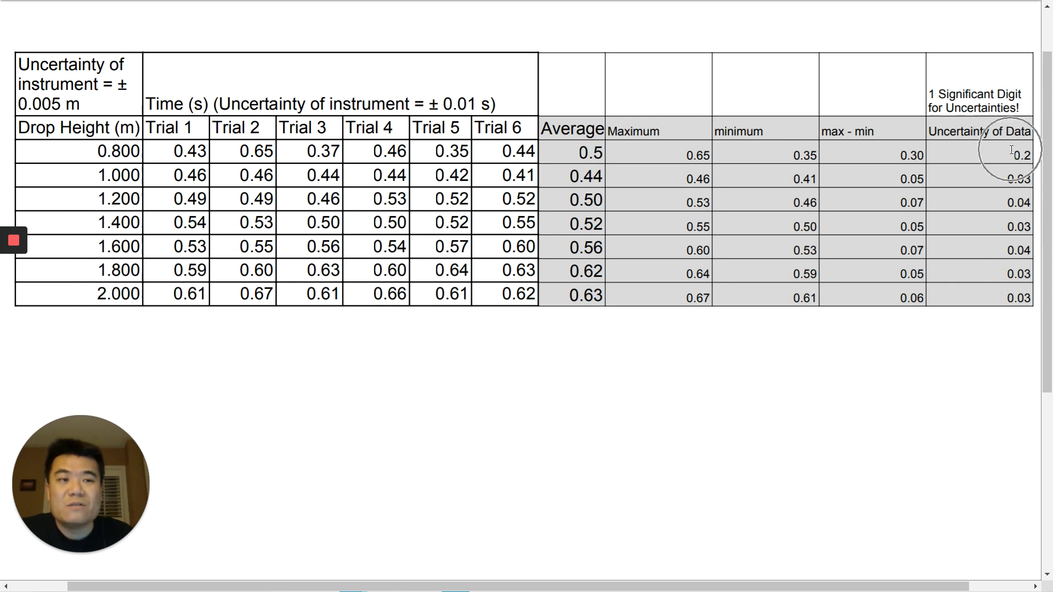
{"action": "left_click", "coordinate": [583, 152]}
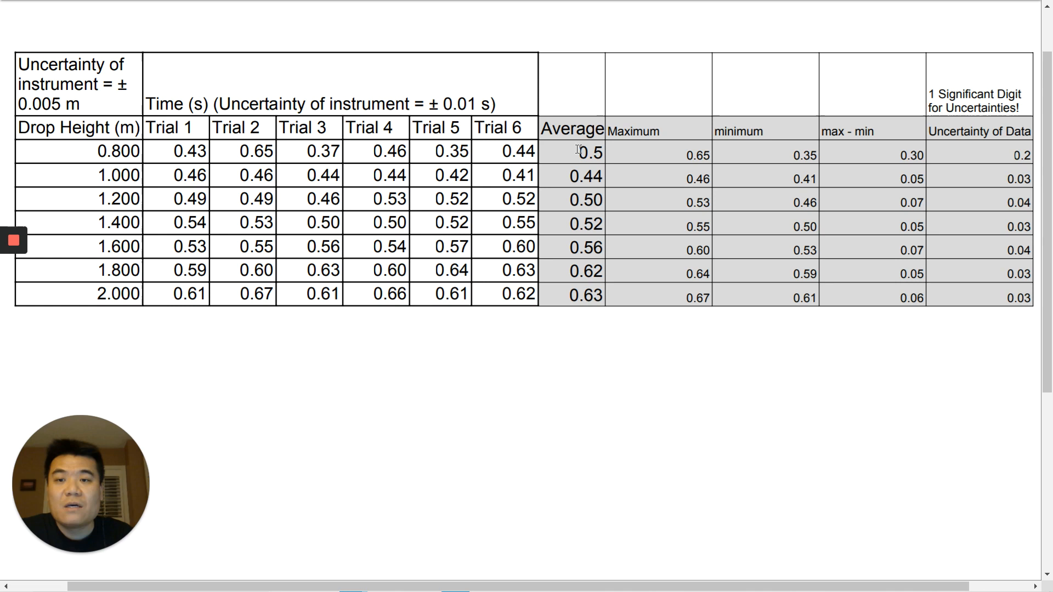
{"action": "left_click", "coordinate": [187, 151]}
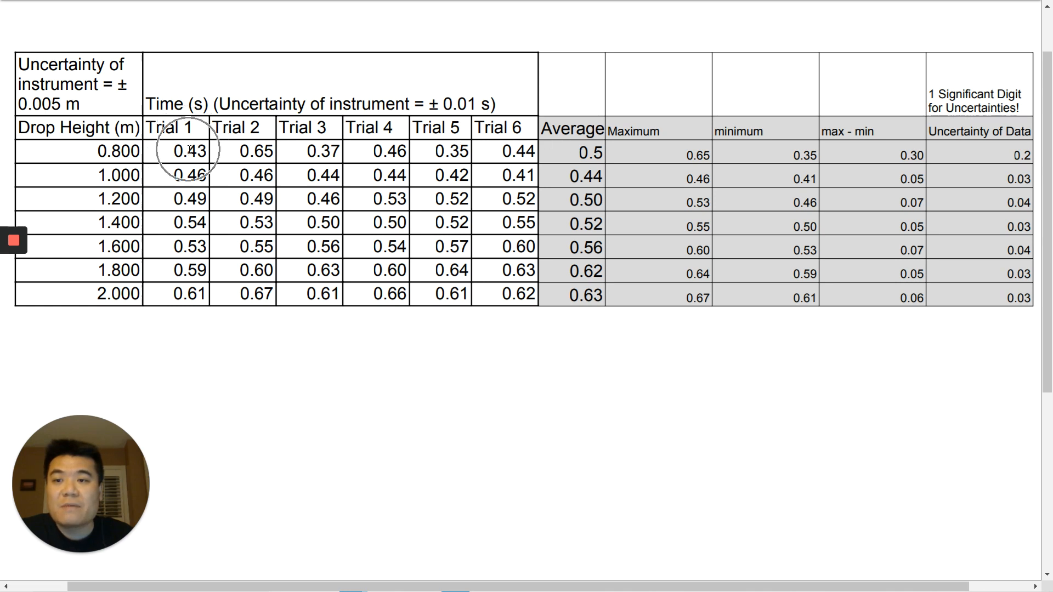
{"action": "left_click", "coordinate": [814, 154]}
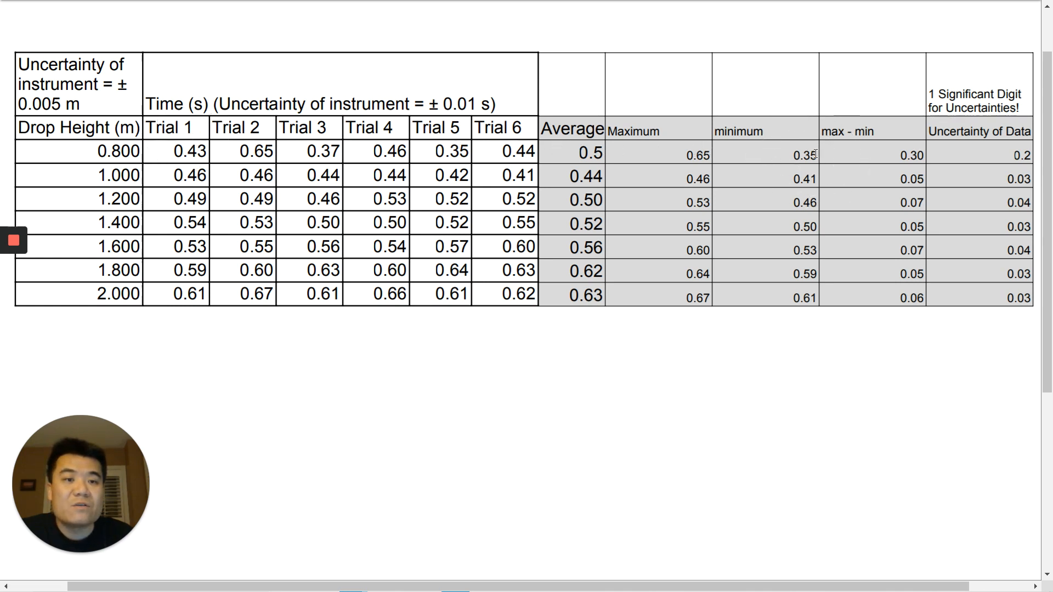
{"action": "left_click", "coordinate": [700, 156]}
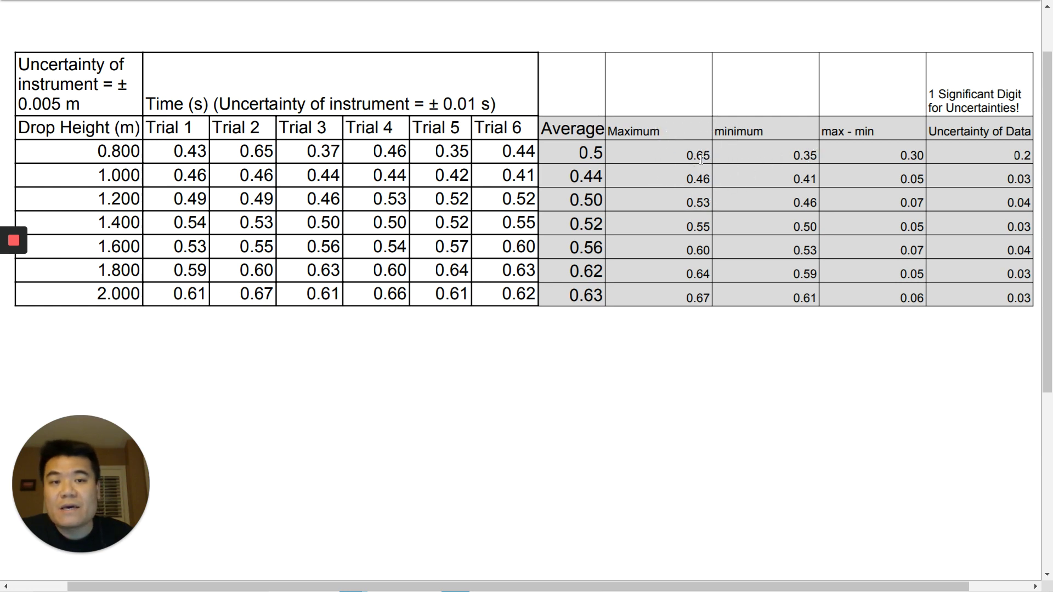
{"action": "left_click", "coordinate": [799, 155]}
{"action": "left_click", "coordinate": [696, 158]}
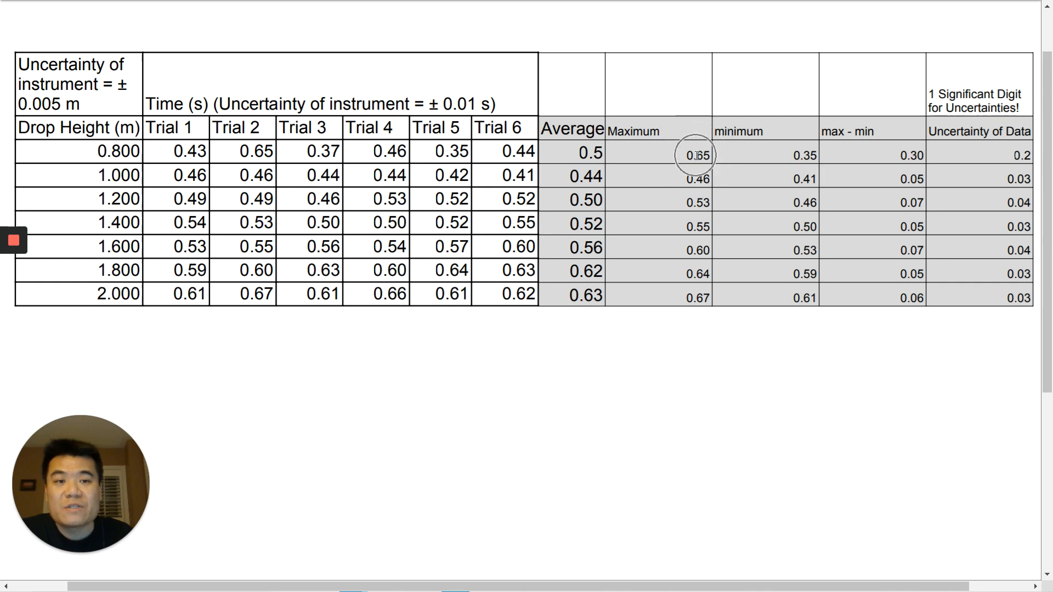
{"action": "left_click", "coordinate": [582, 153]}
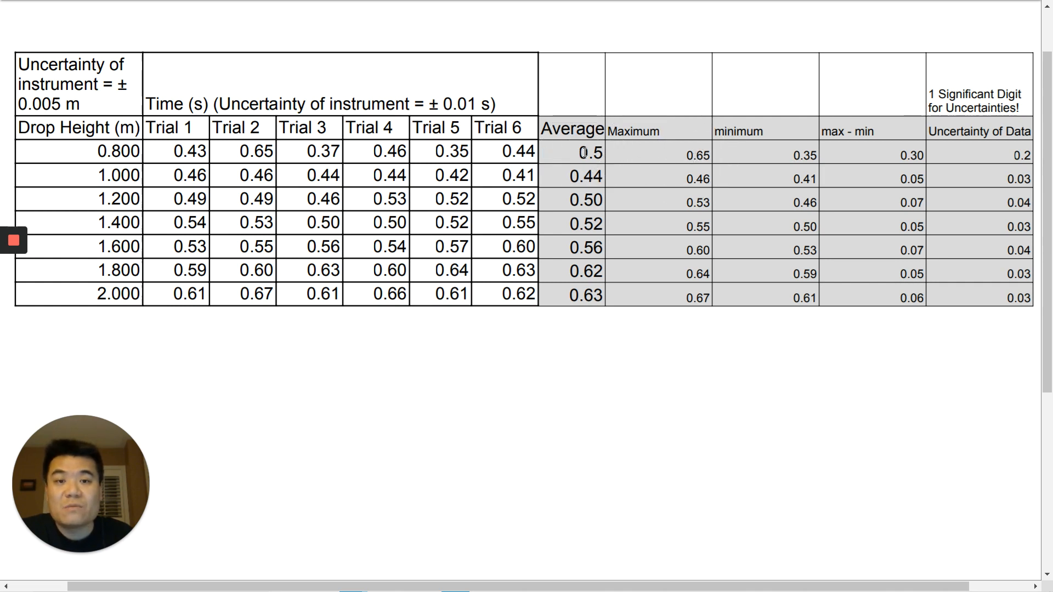
{"action": "left_click", "coordinate": [596, 151]}
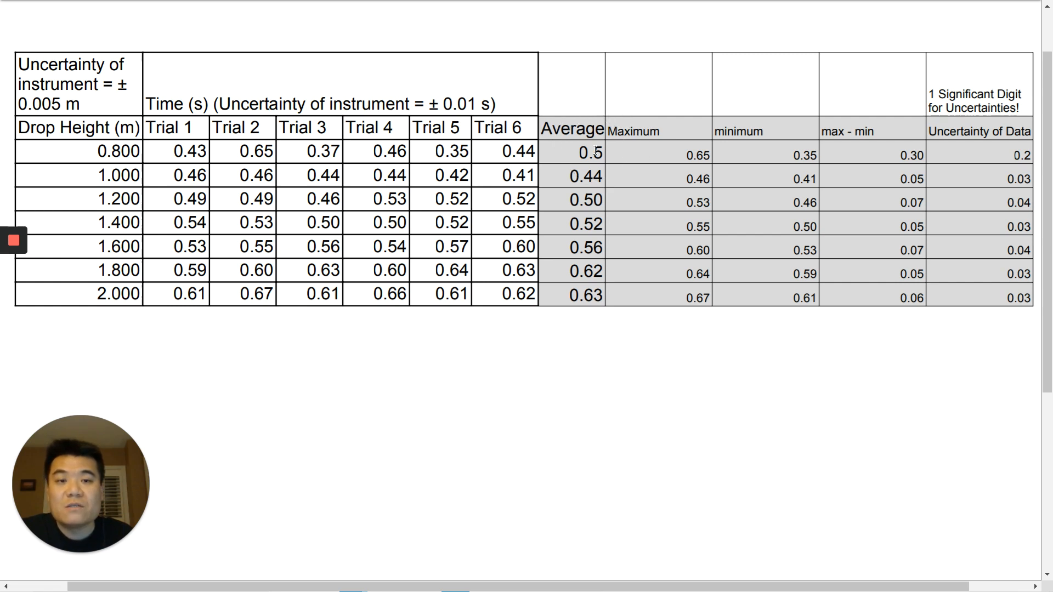
{"action": "left_click", "coordinate": [597, 152]}
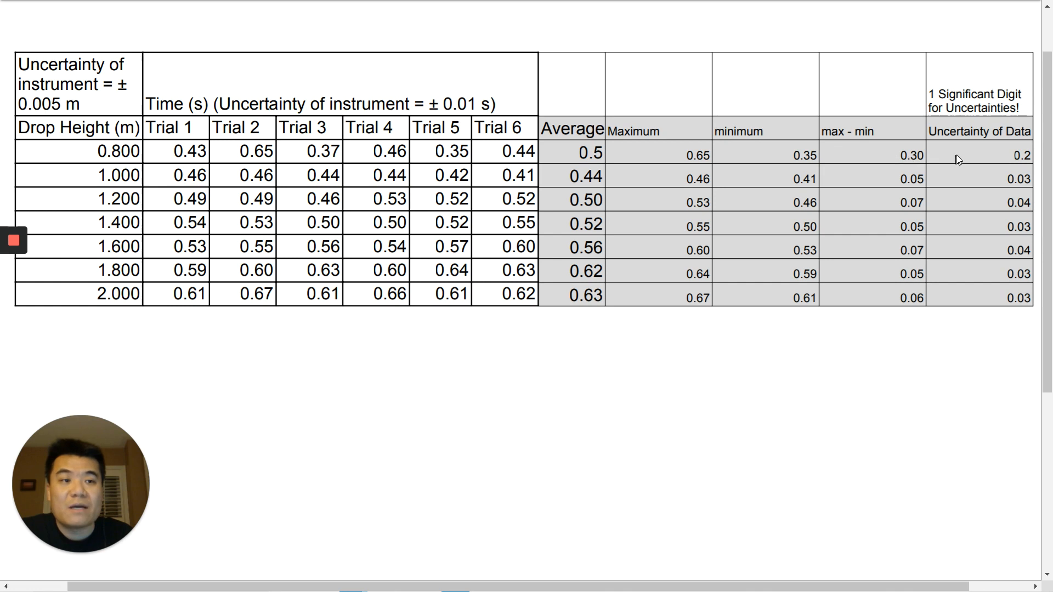
{"action": "left_click", "coordinate": [1021, 153]}
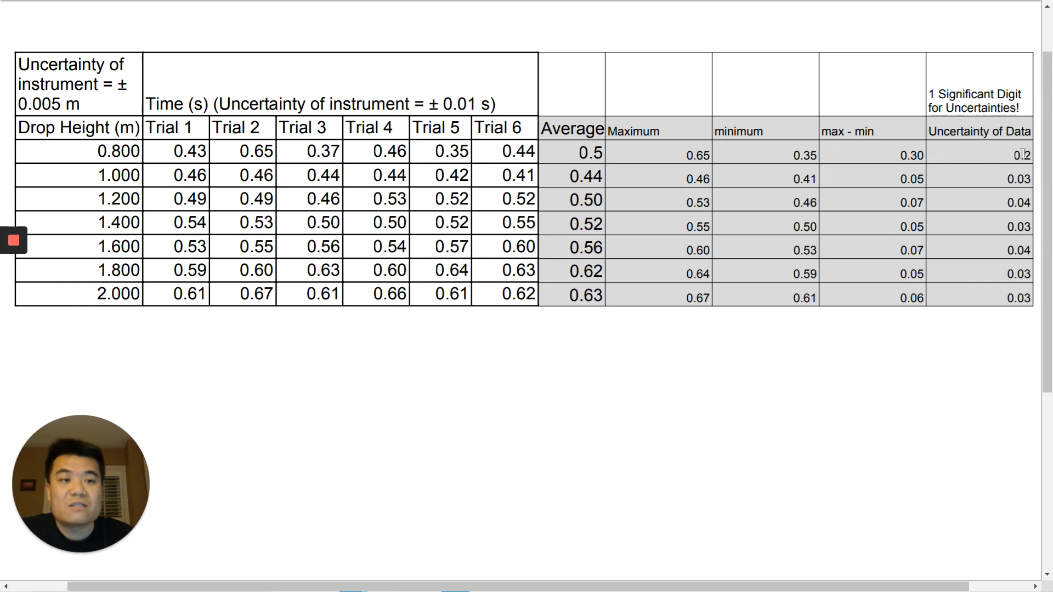